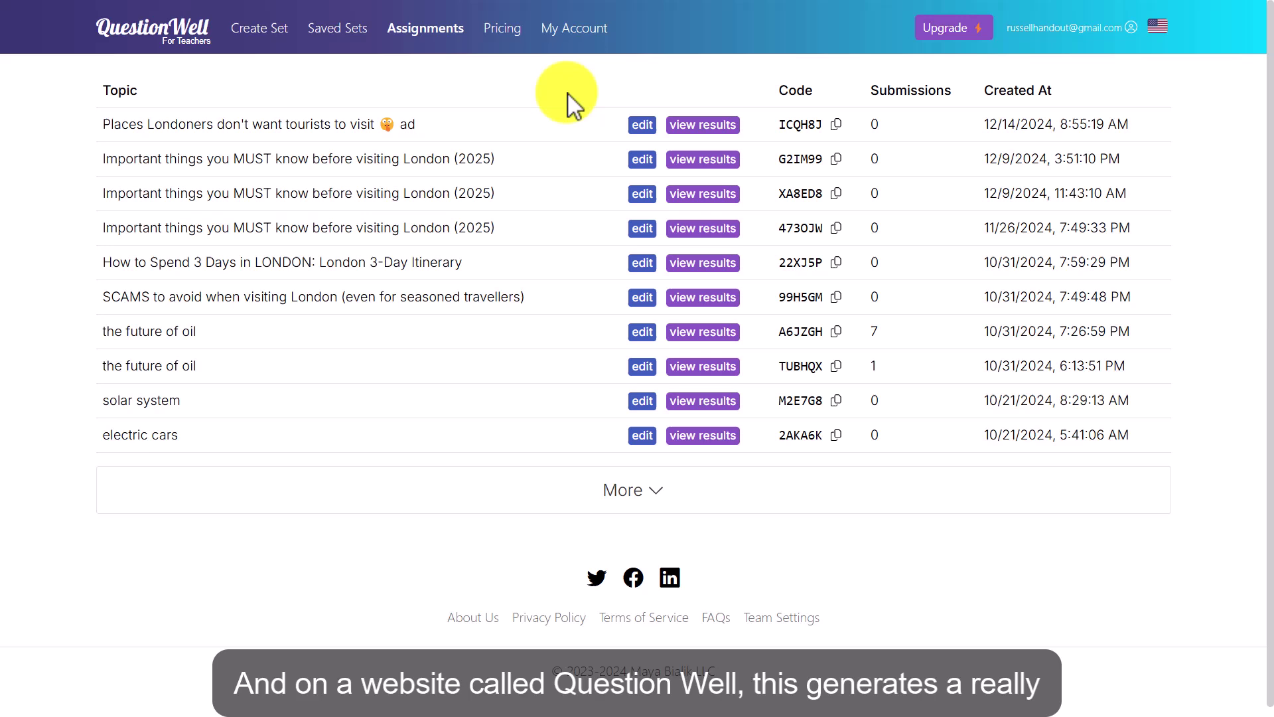
Step: Start a new question set at 11th Grade reading level with YouTube as the context source
click(149, 42)
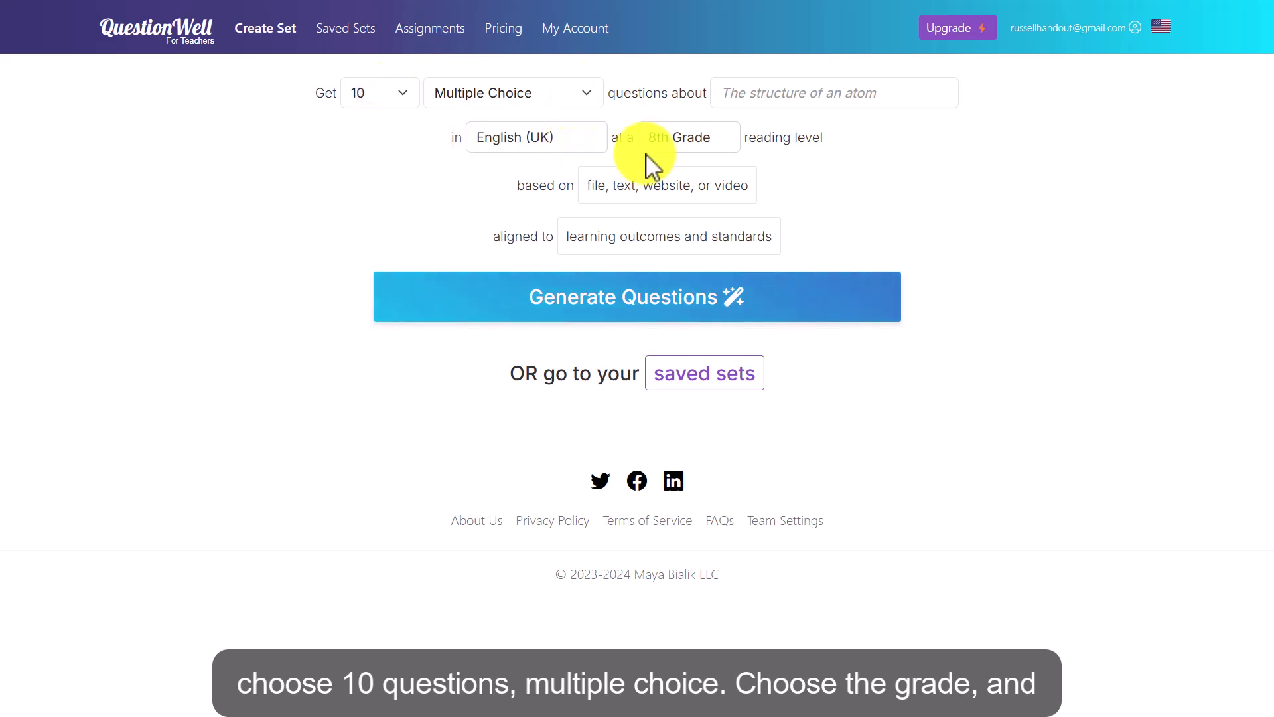
click(697, 158)
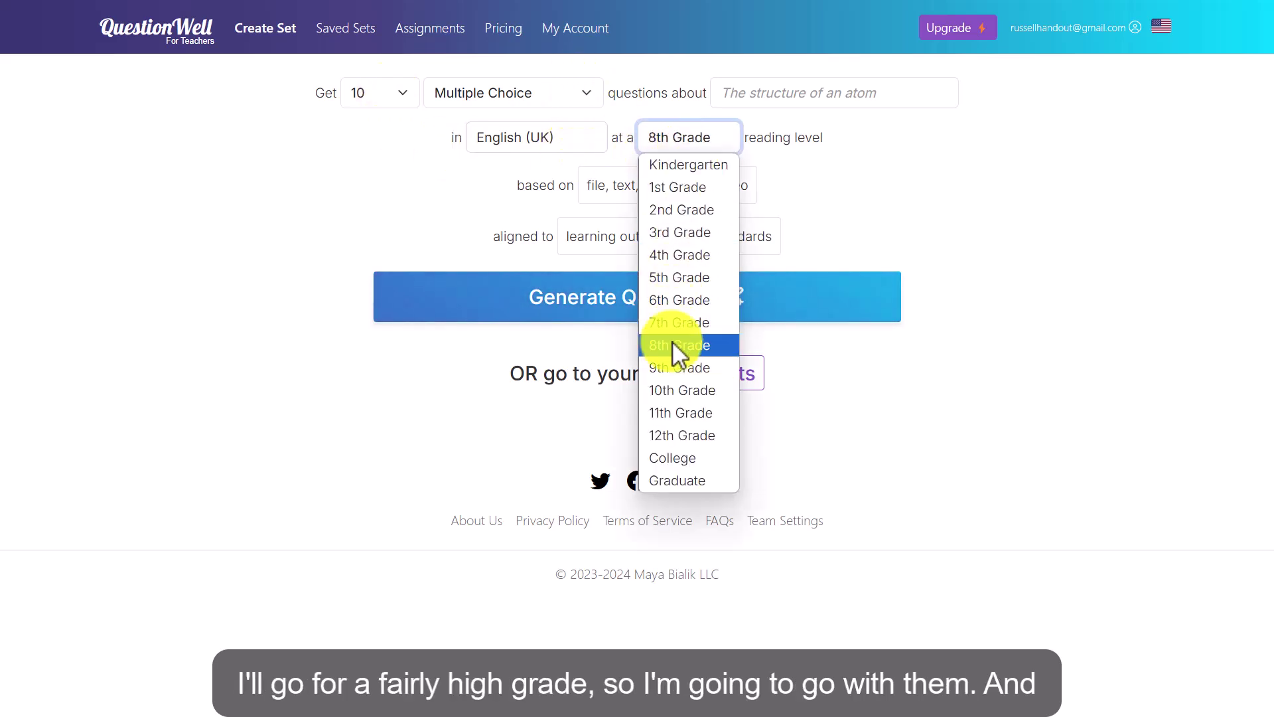
click(674, 413)
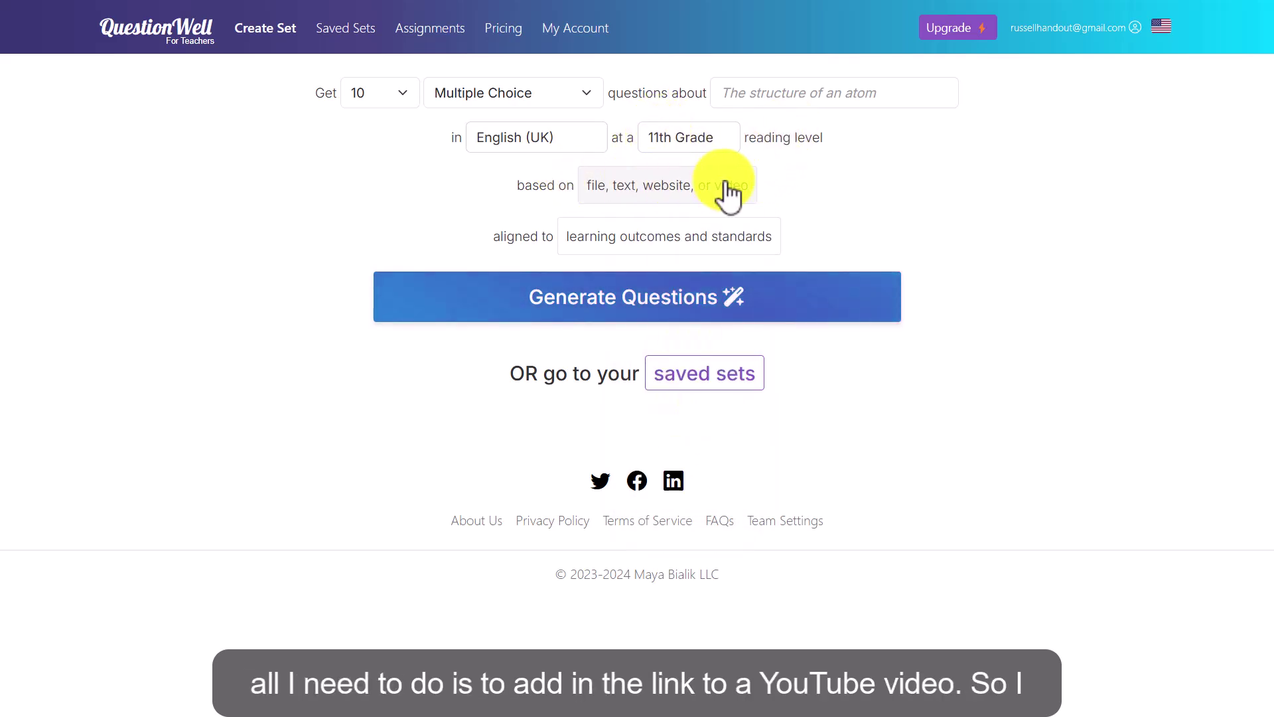
click(608, 191)
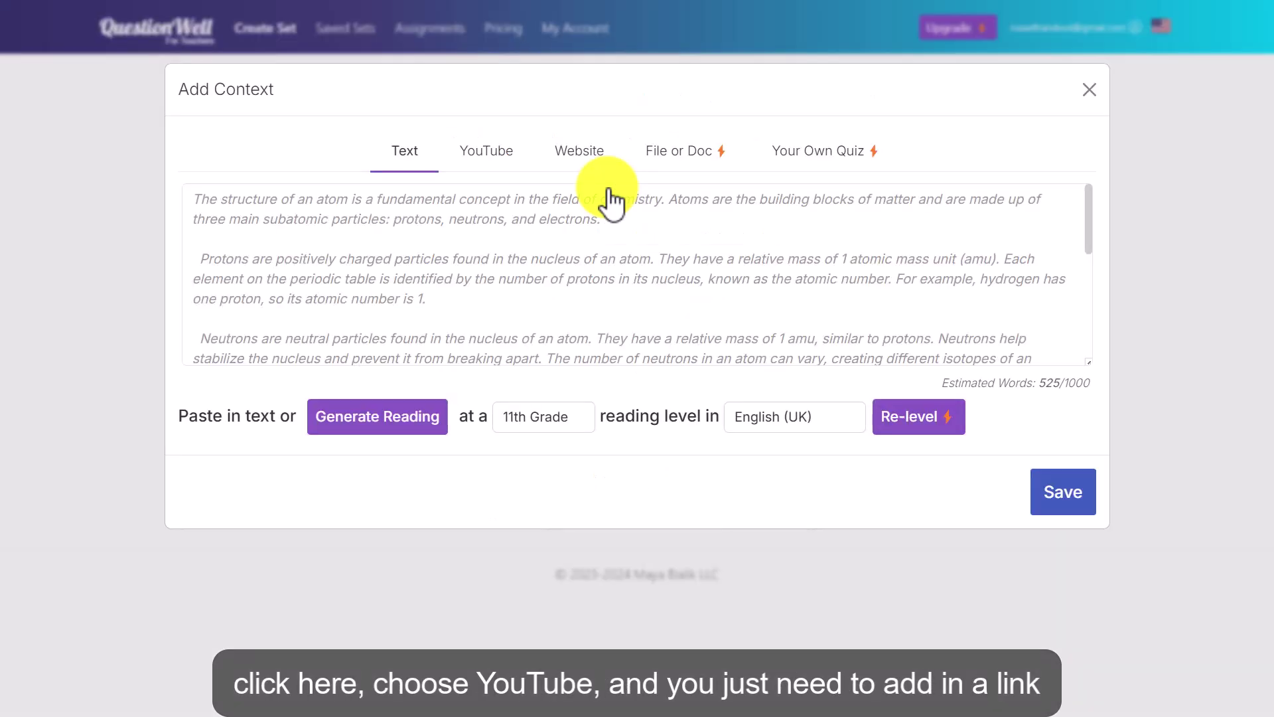
click(483, 166)
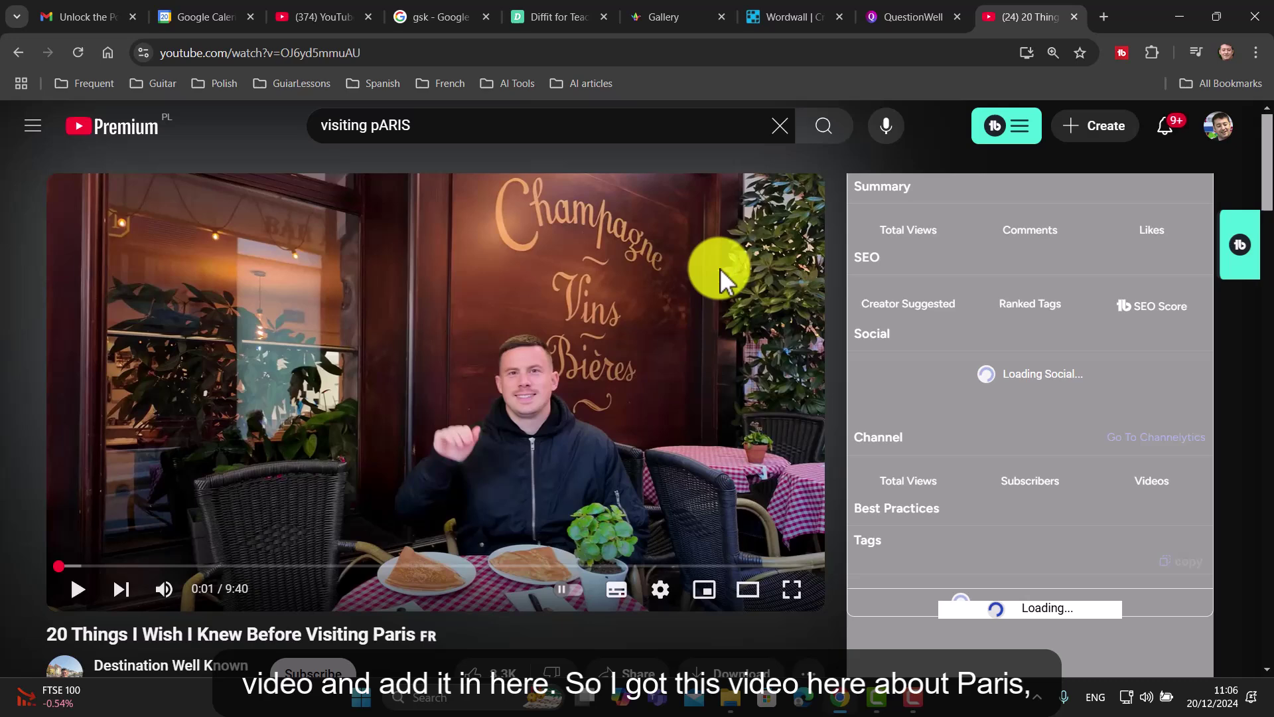
Step: Select the Paris video's URL in the YouTube address bar for copying
click(298, 53)
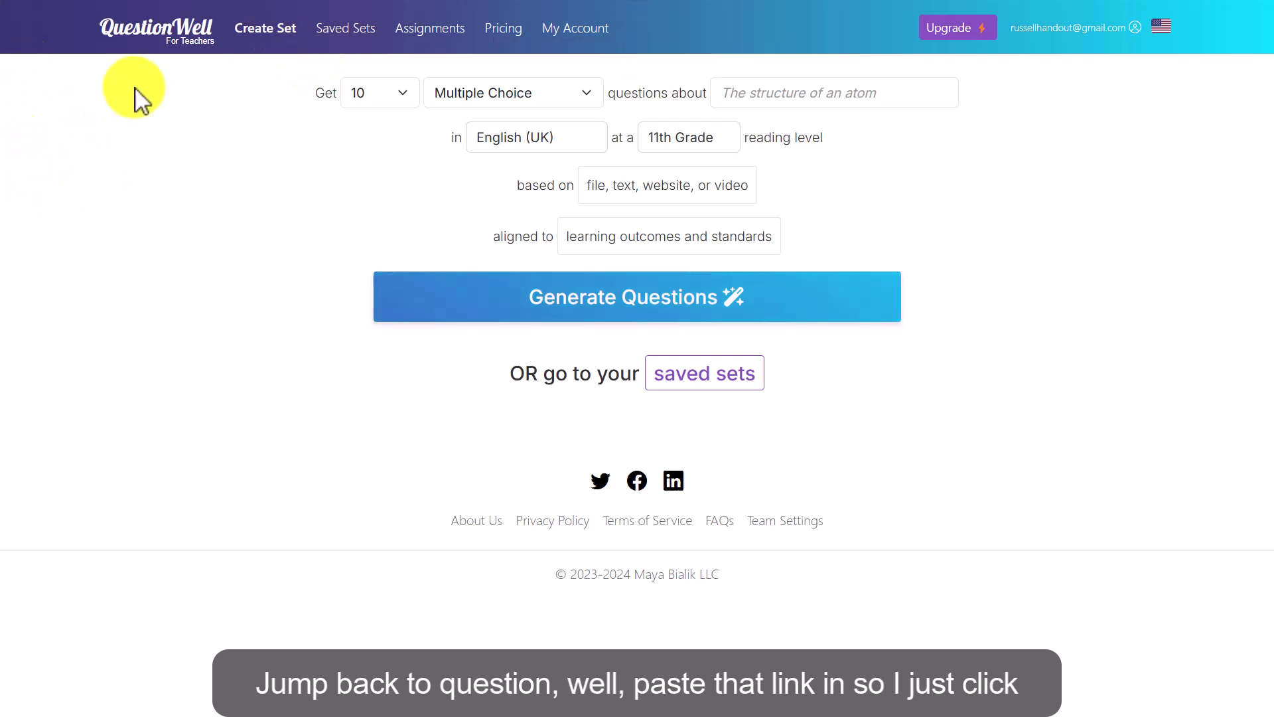
Step: Paste the video link into the YouTube search, then dismiss the dialog after wrong results
click(631, 189)
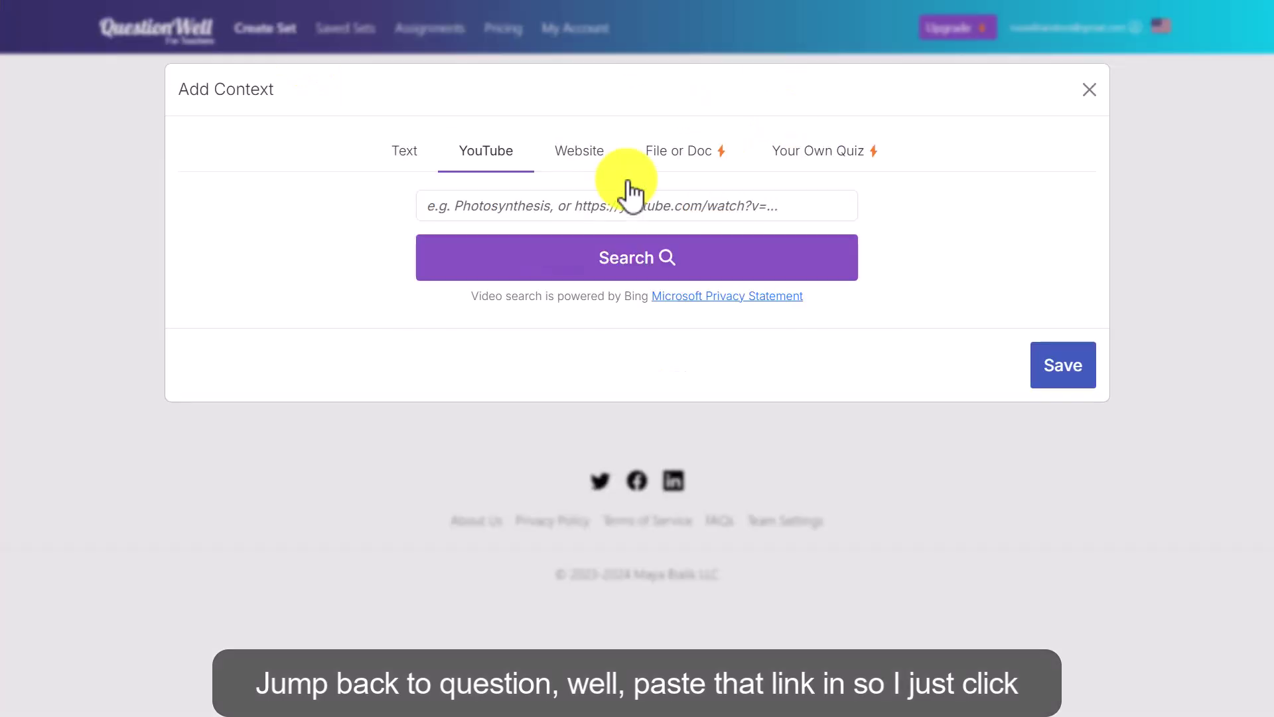
click(503, 206)
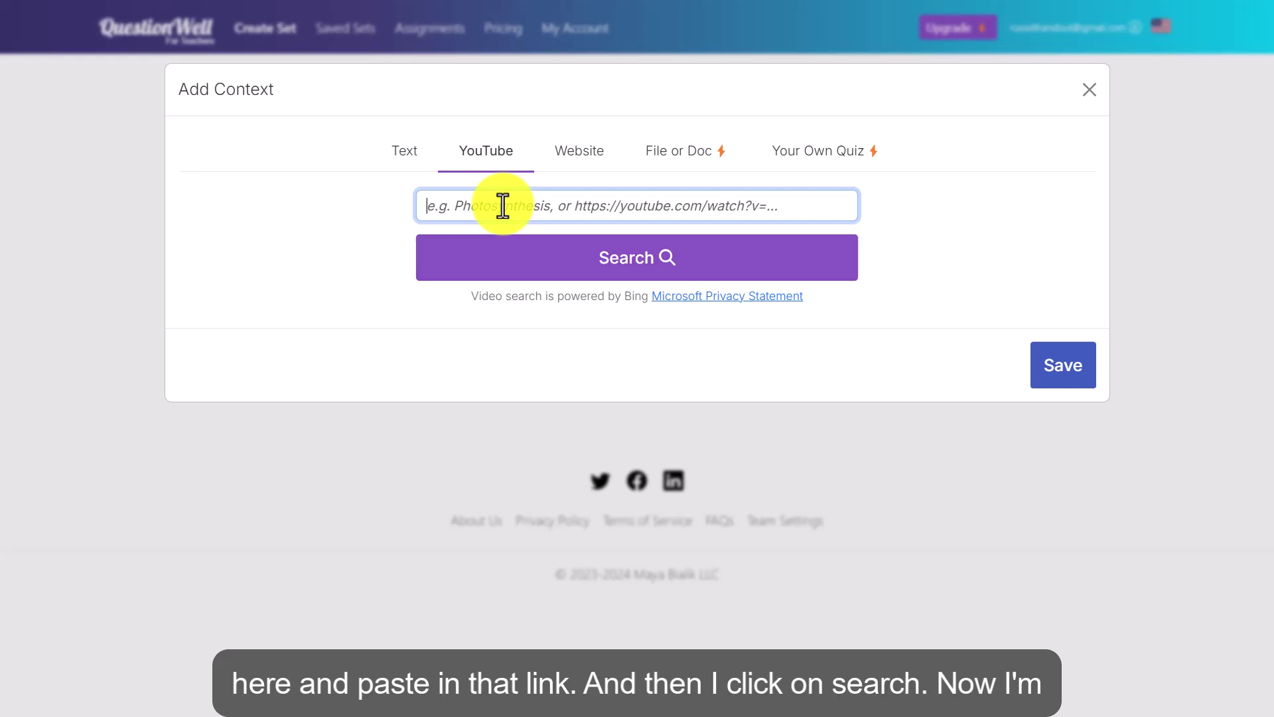
key(ctrl+v)
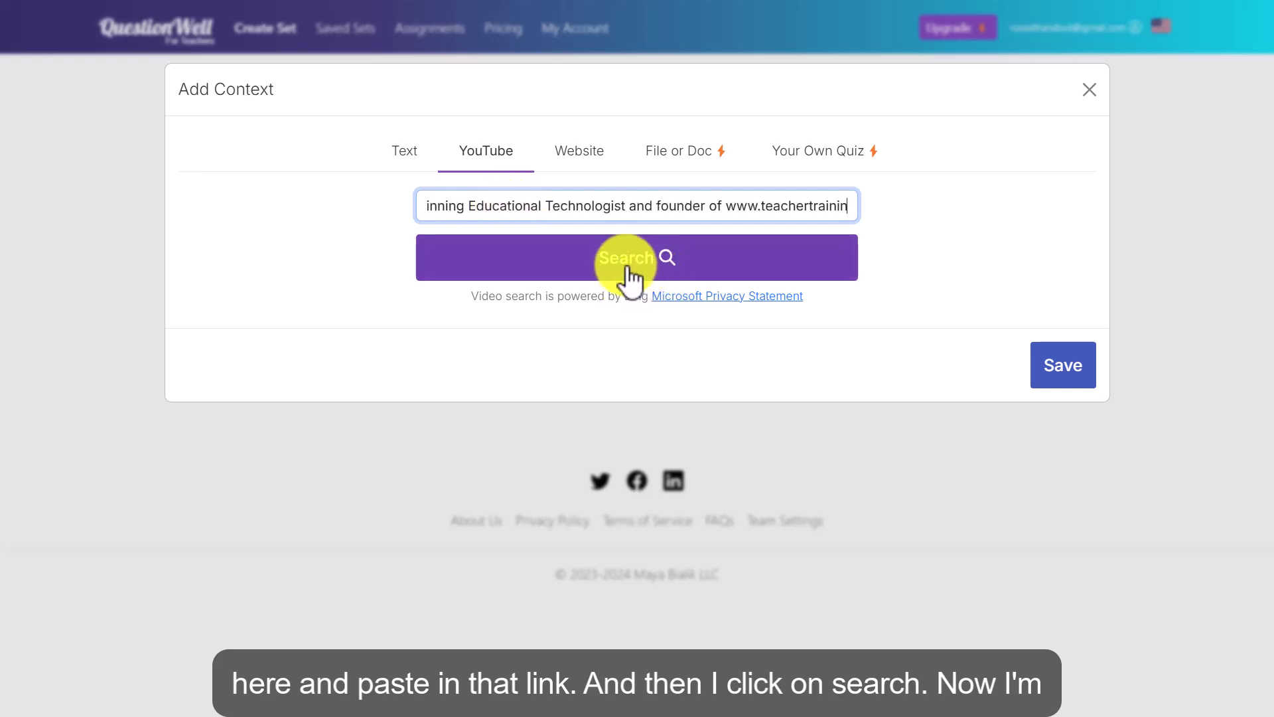
click(627, 268)
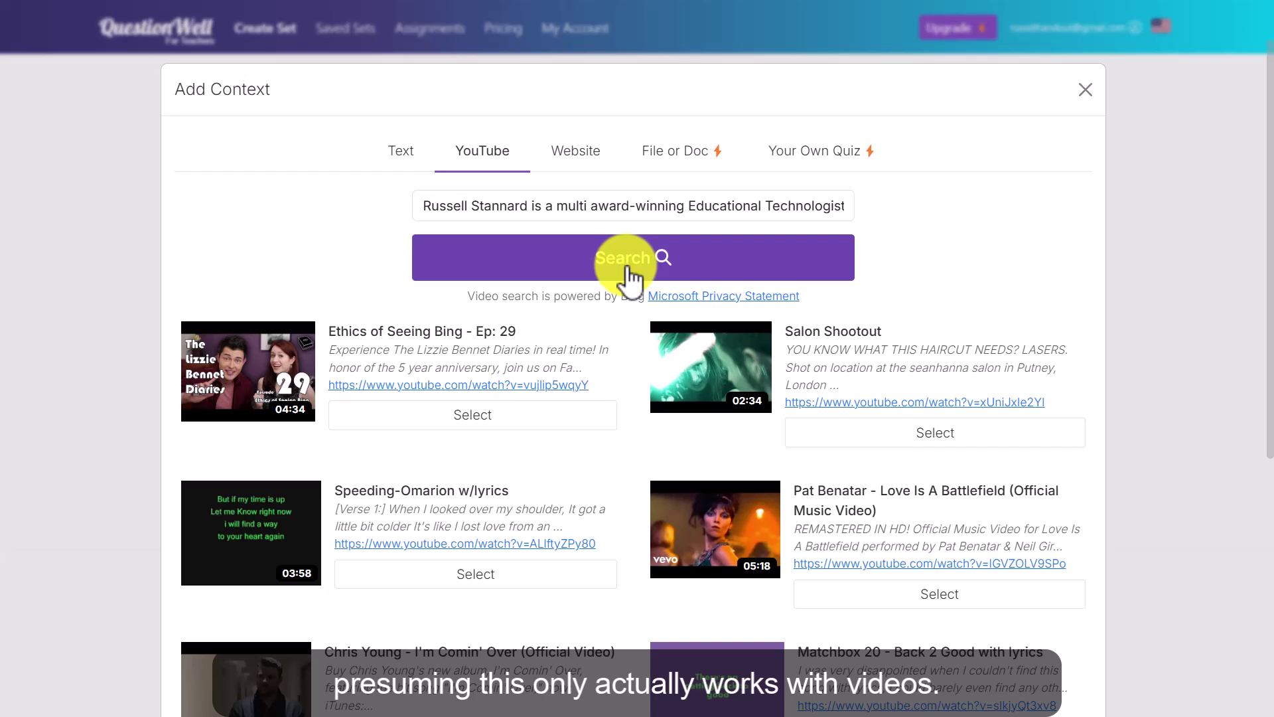
click(1087, 90)
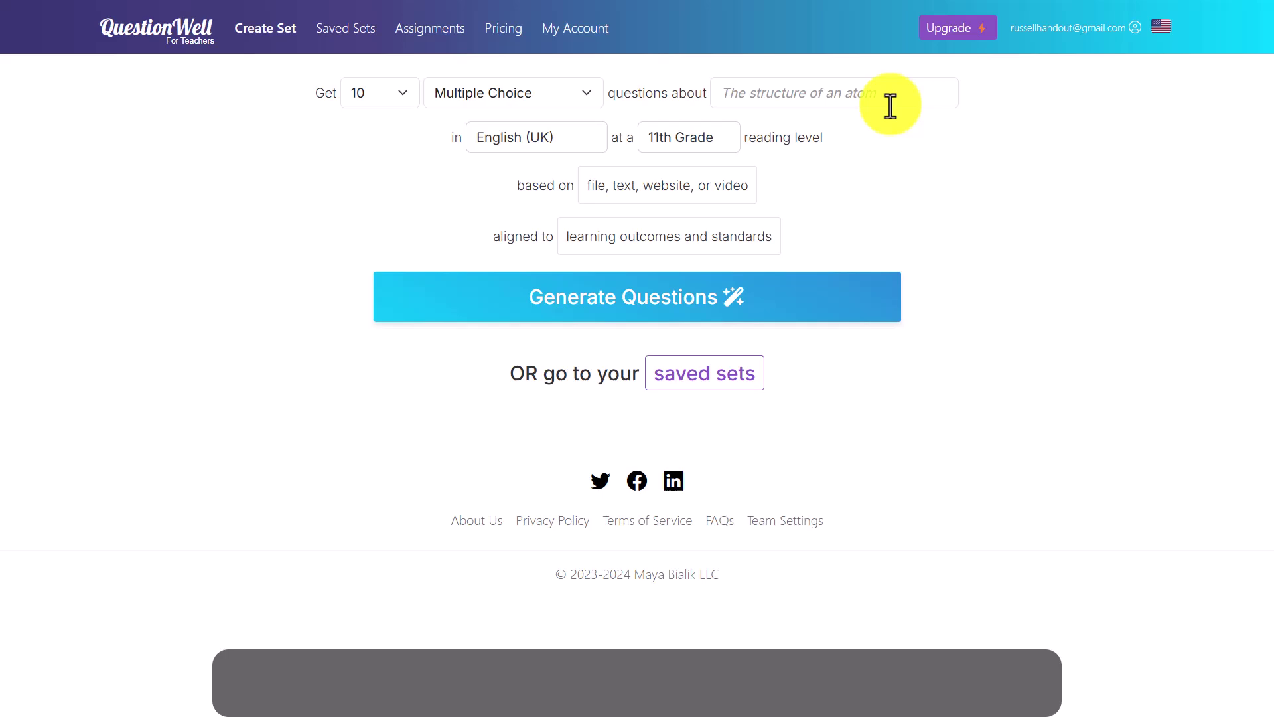
Step: Re-paste the Paris video link, find the video, and save its transcript as the source
click(657, 174)
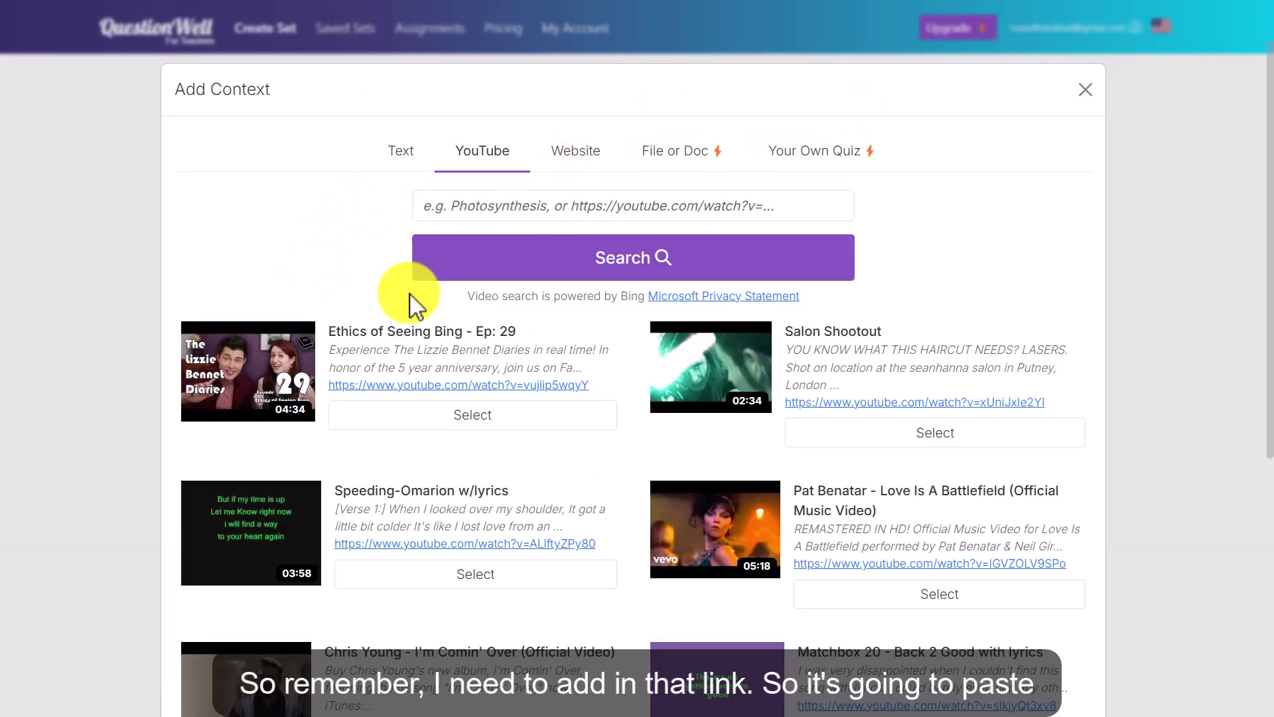
click(466, 211)
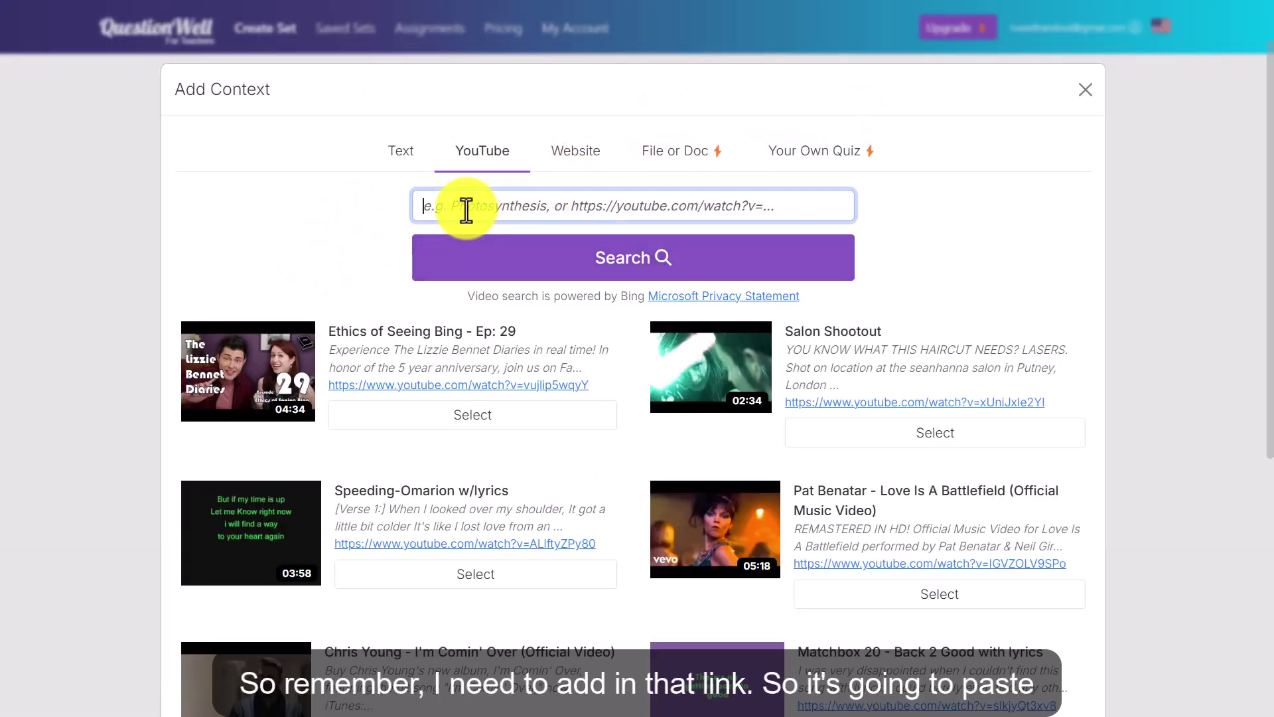
text(https://www.youtube.com/watch?v=OJ6yd5mmuAU)
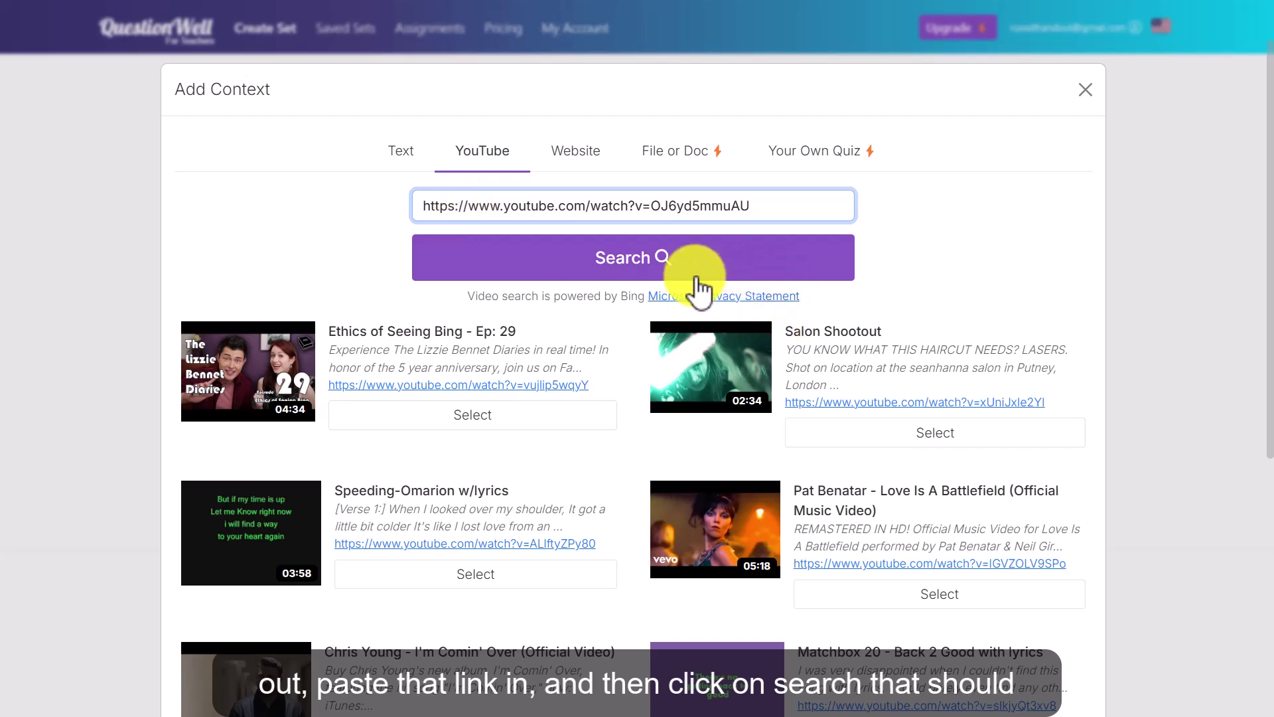
click(663, 271)
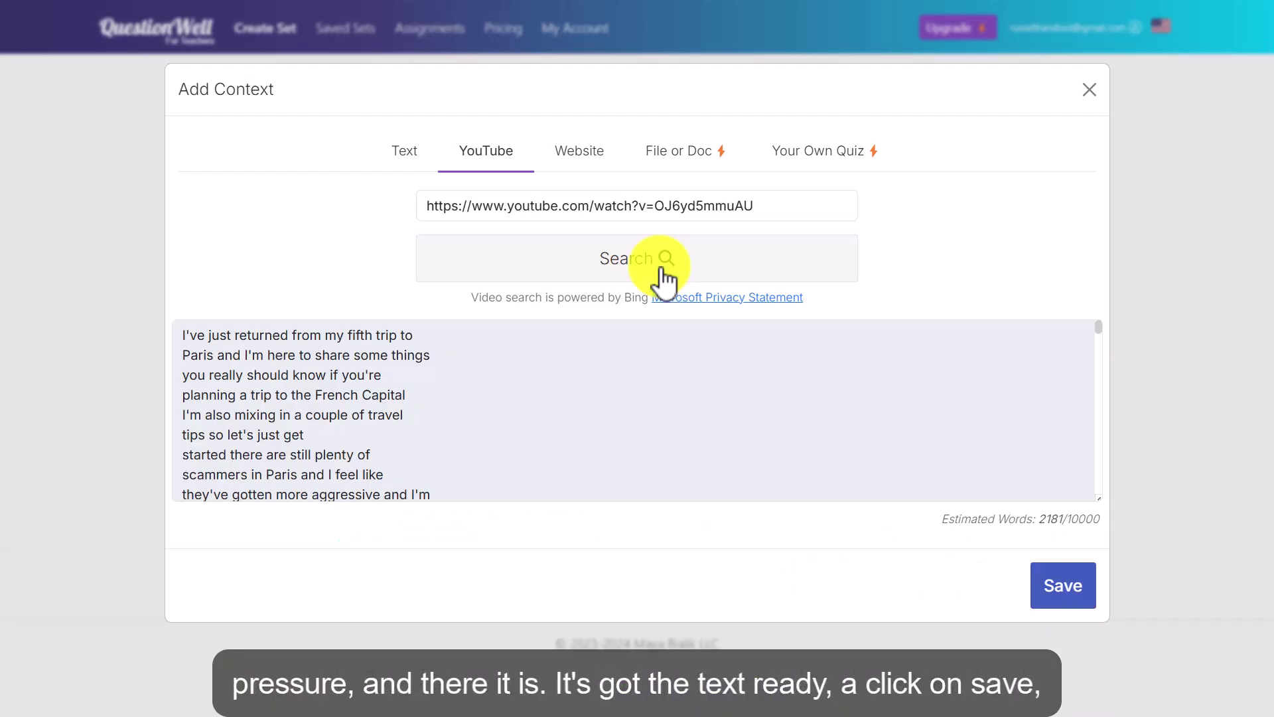
click(1059, 589)
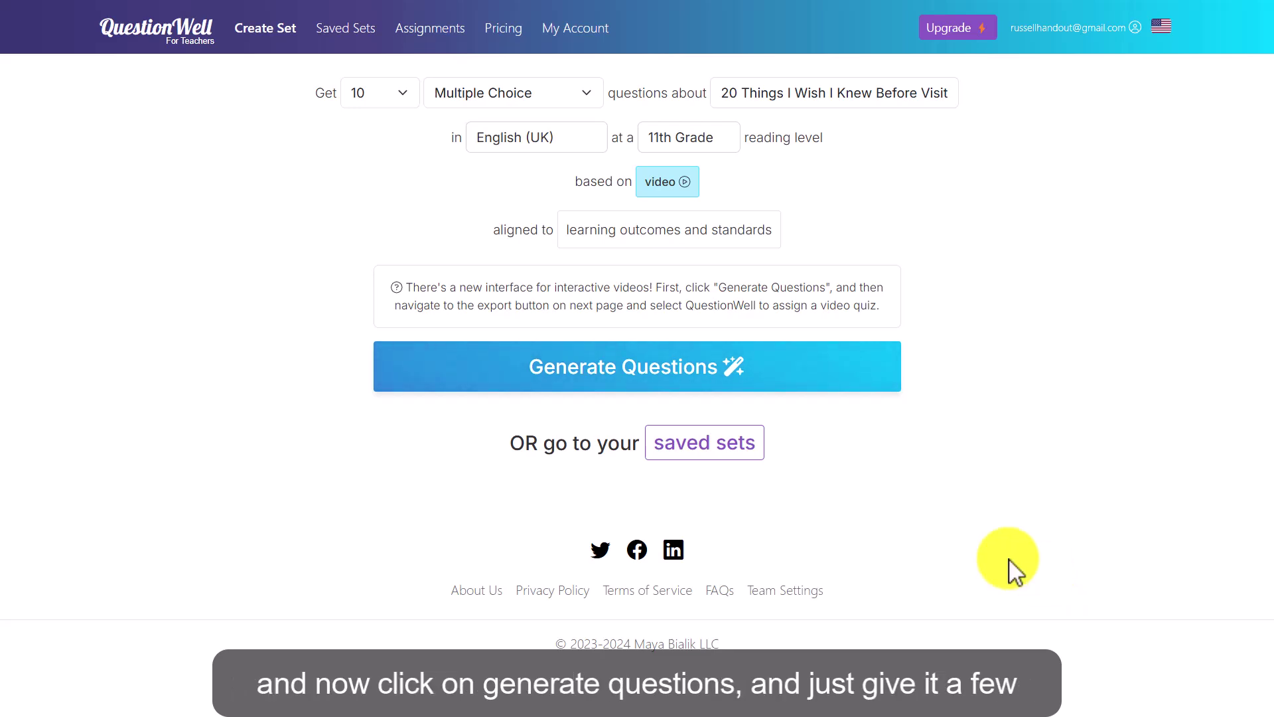
Step: Generate the quiz questions from the Paris video transcript
click(686, 380)
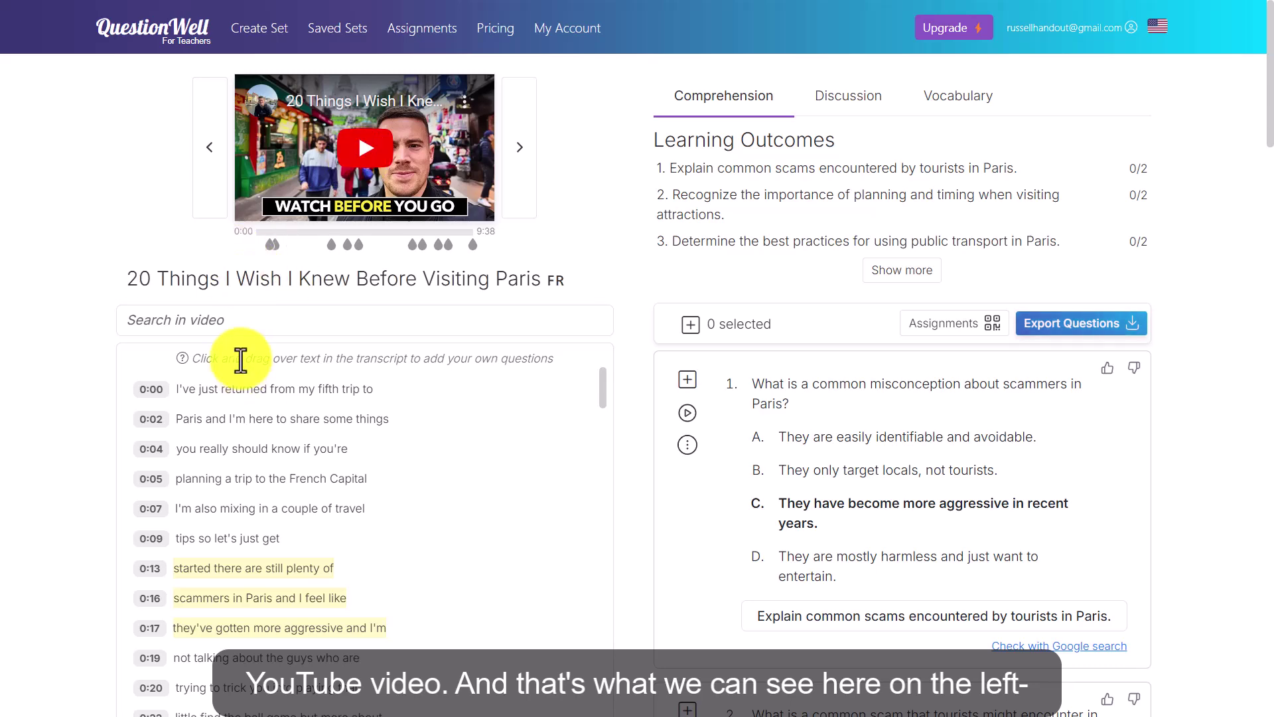
Step: Preview the Discussion and Vocabulary lists, then return to and scroll the Comprehension questions
click(852, 97)
click(969, 110)
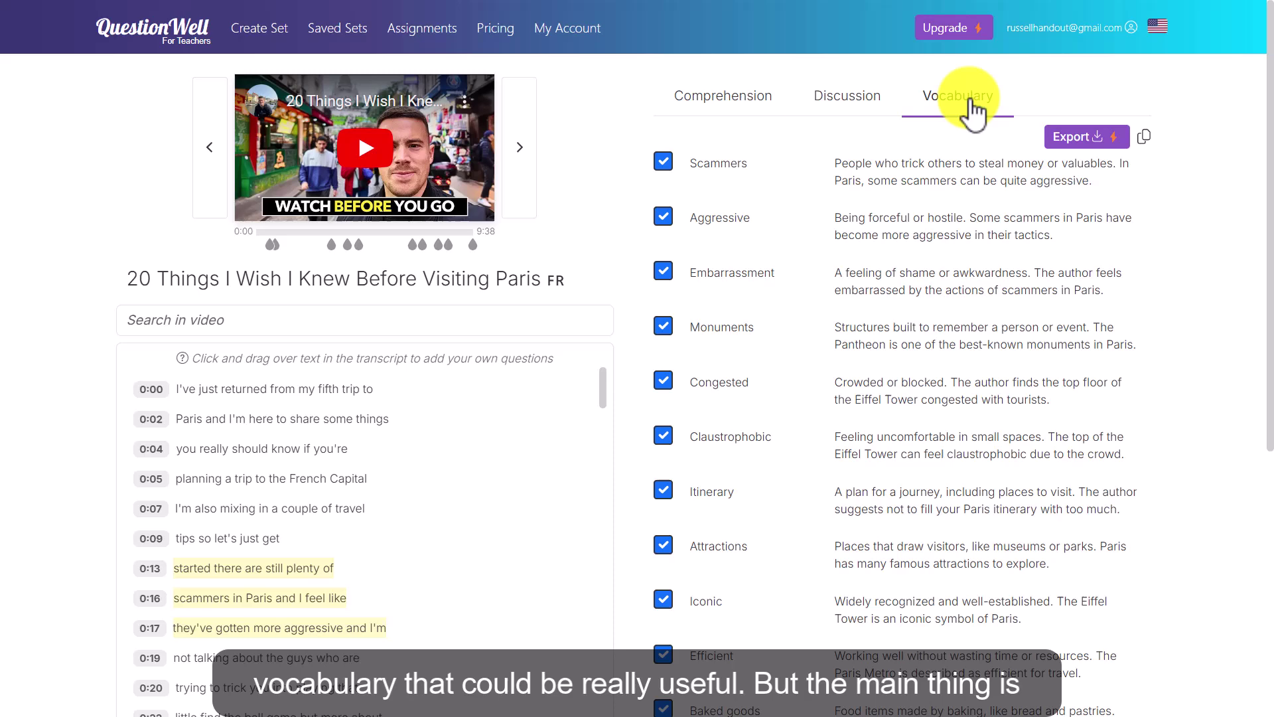
click(734, 99)
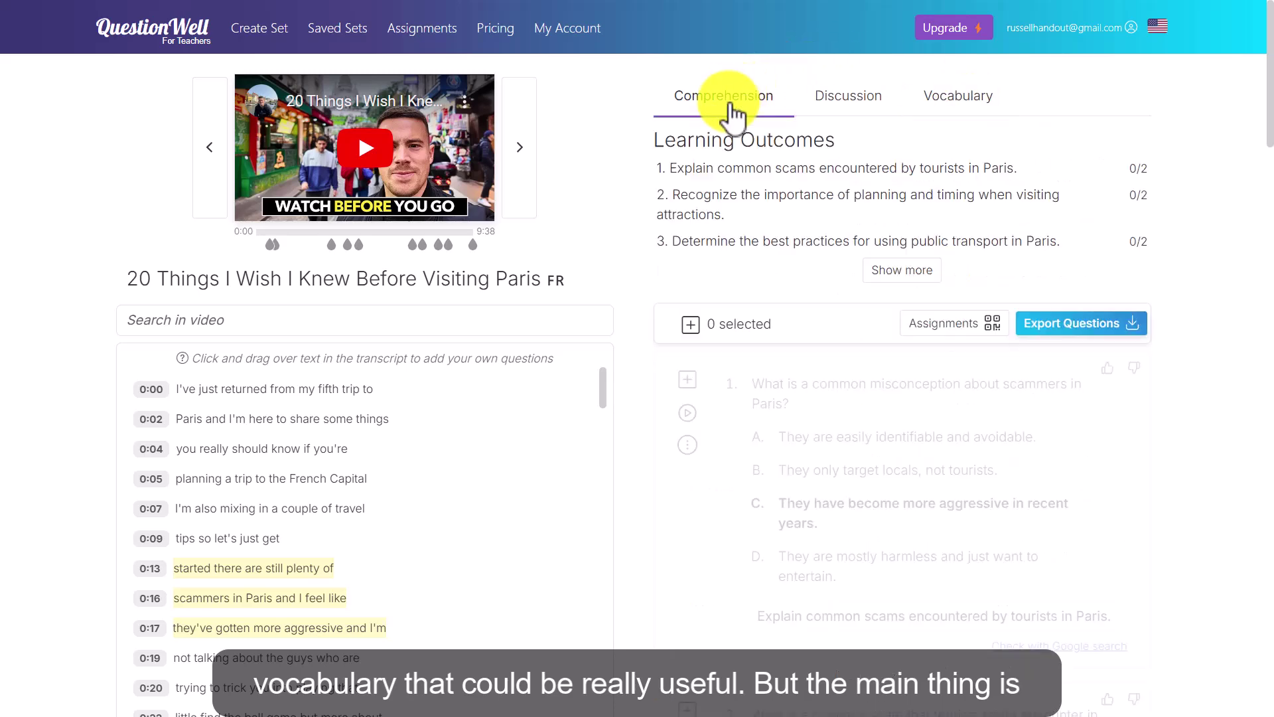
drag(1271, 174, 1259, 262)
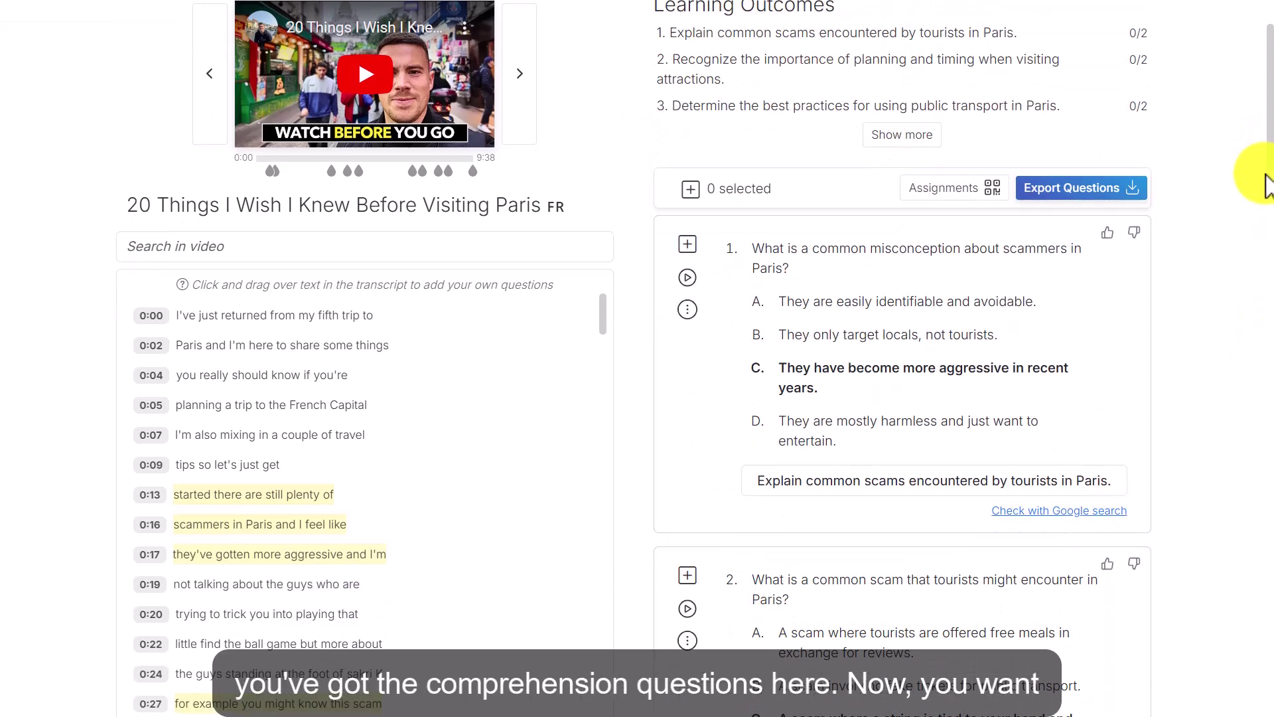
scroll(1259, 262, up, 6)
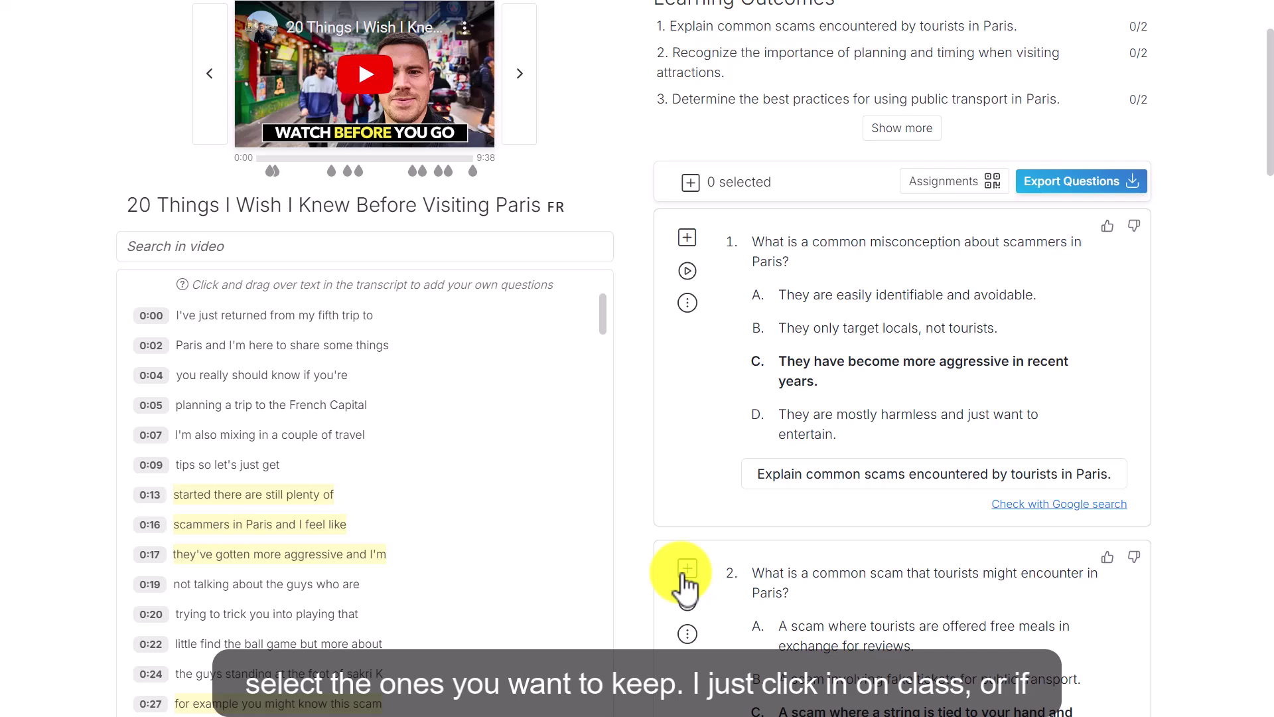
Step: Select all ten questions and bring up the export options
click(687, 185)
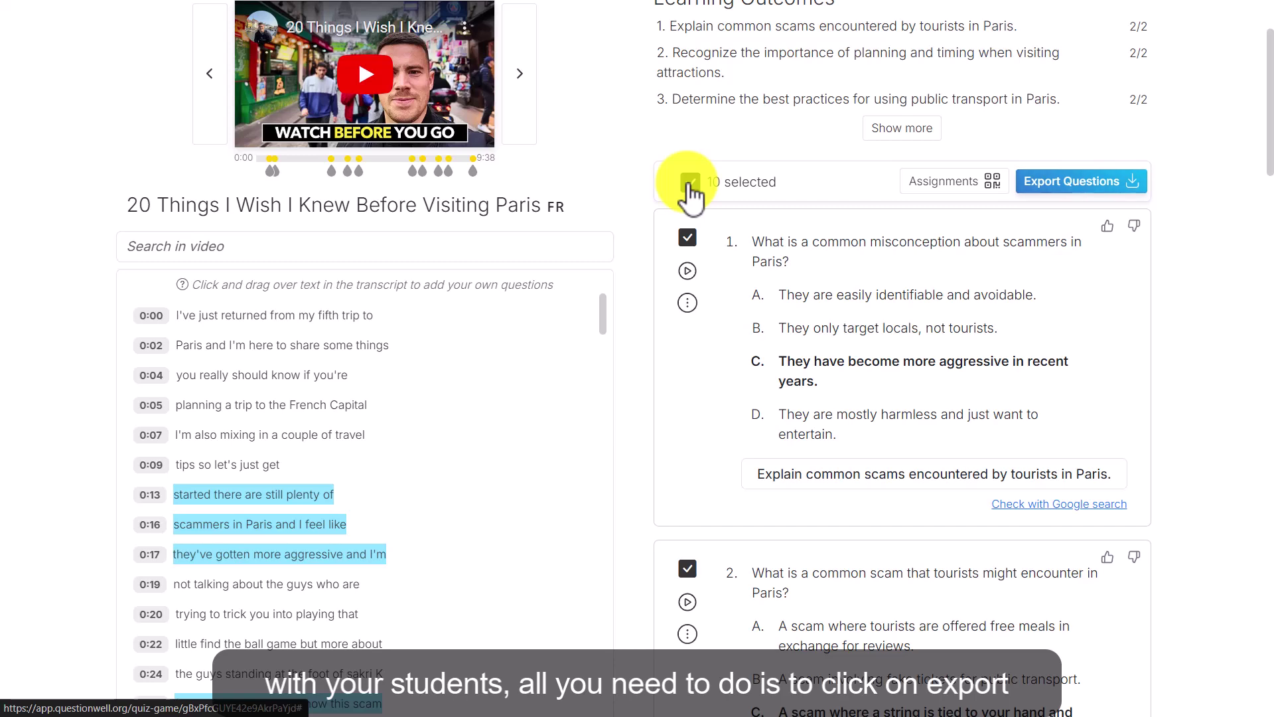
click(1134, 191)
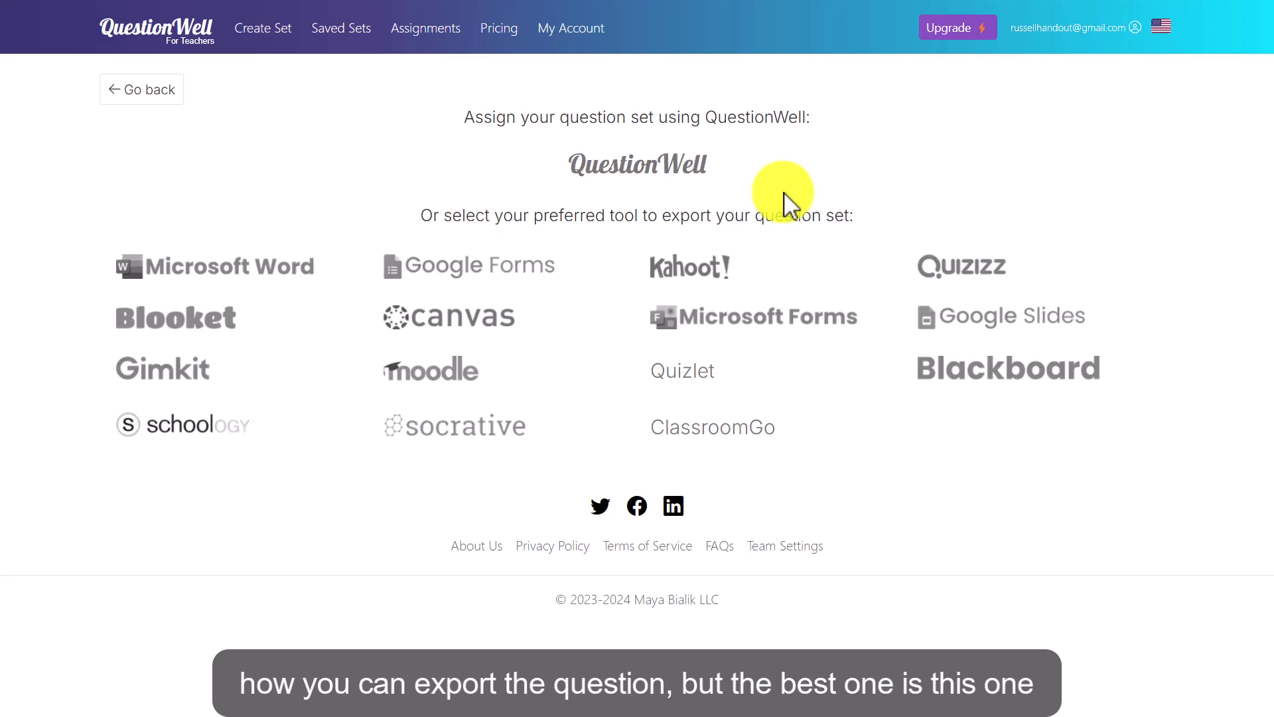
Step: Generate assignment code K2S2GG and copy the student play link
click(627, 180)
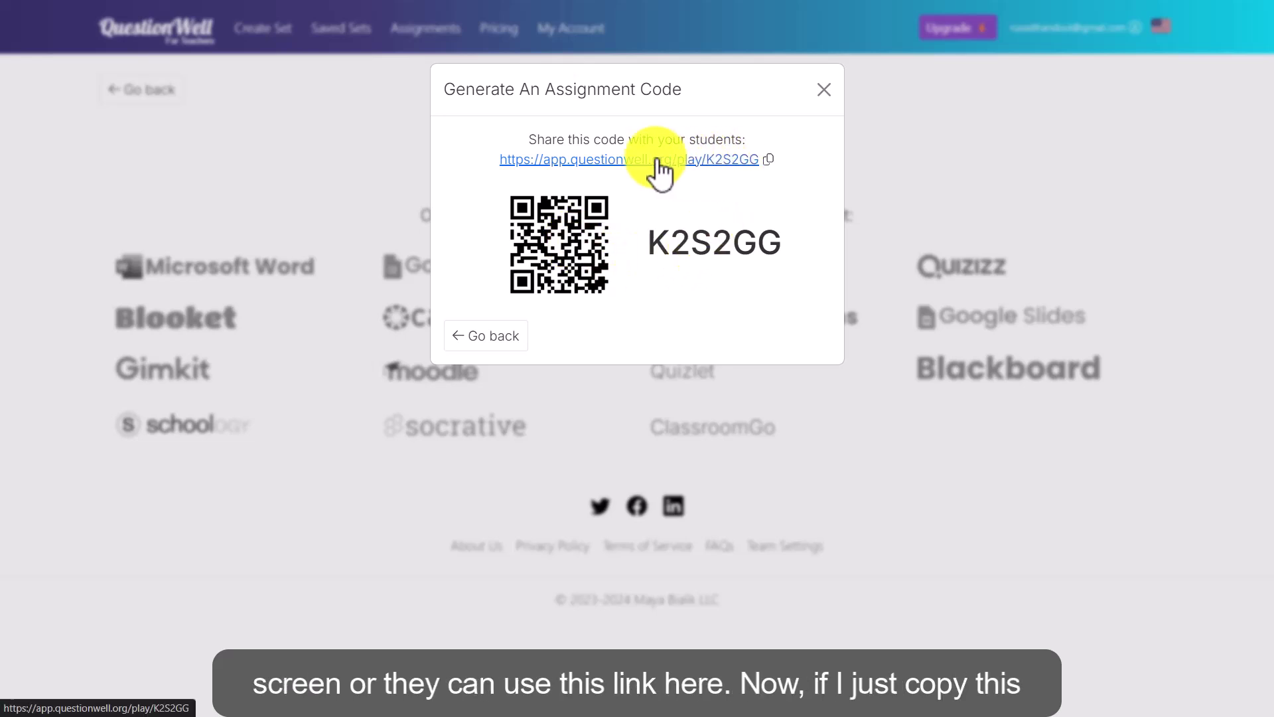
click(768, 160)
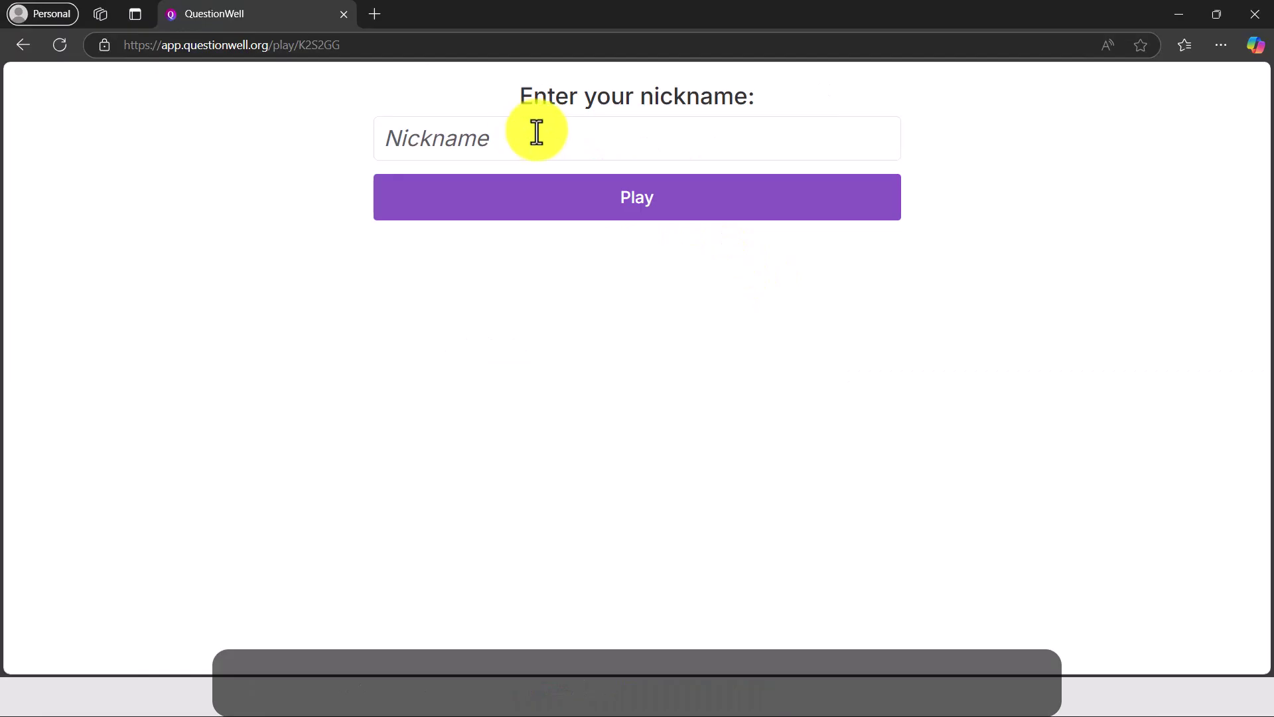
Step: Join the quiz play page with the nickname 'RUSSELL'
click(537, 134)
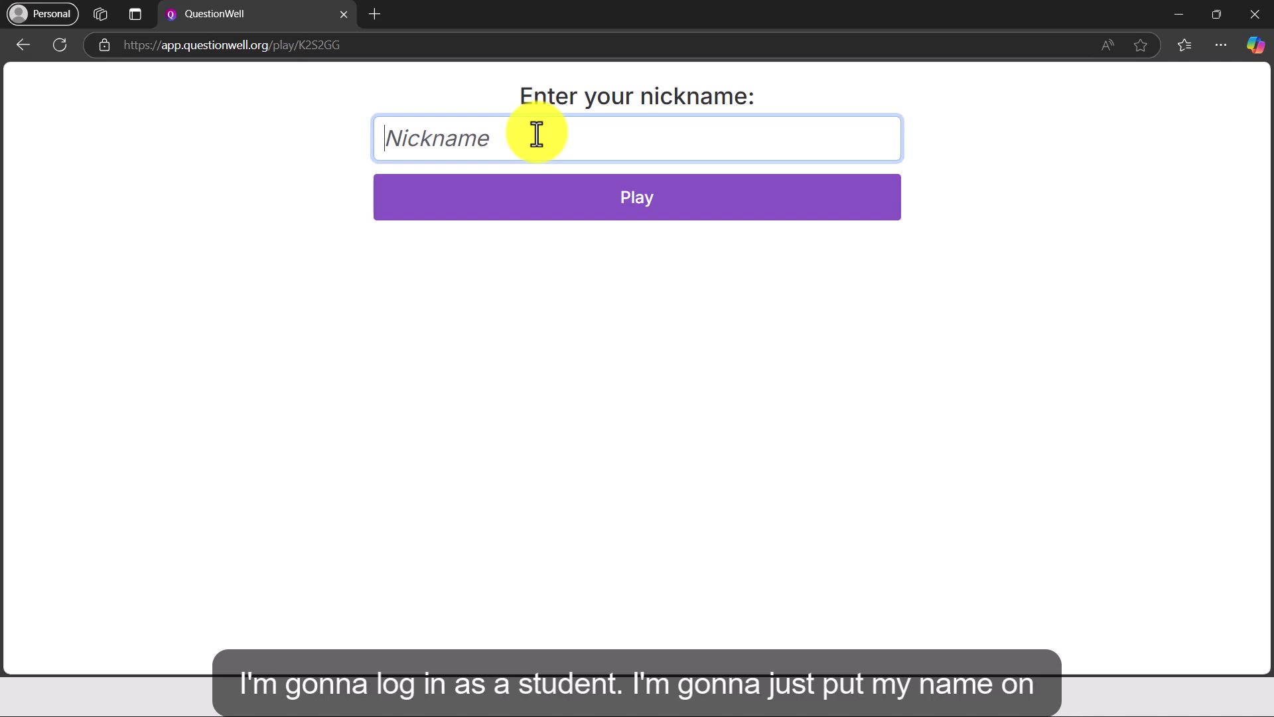
text(RUSSELL)
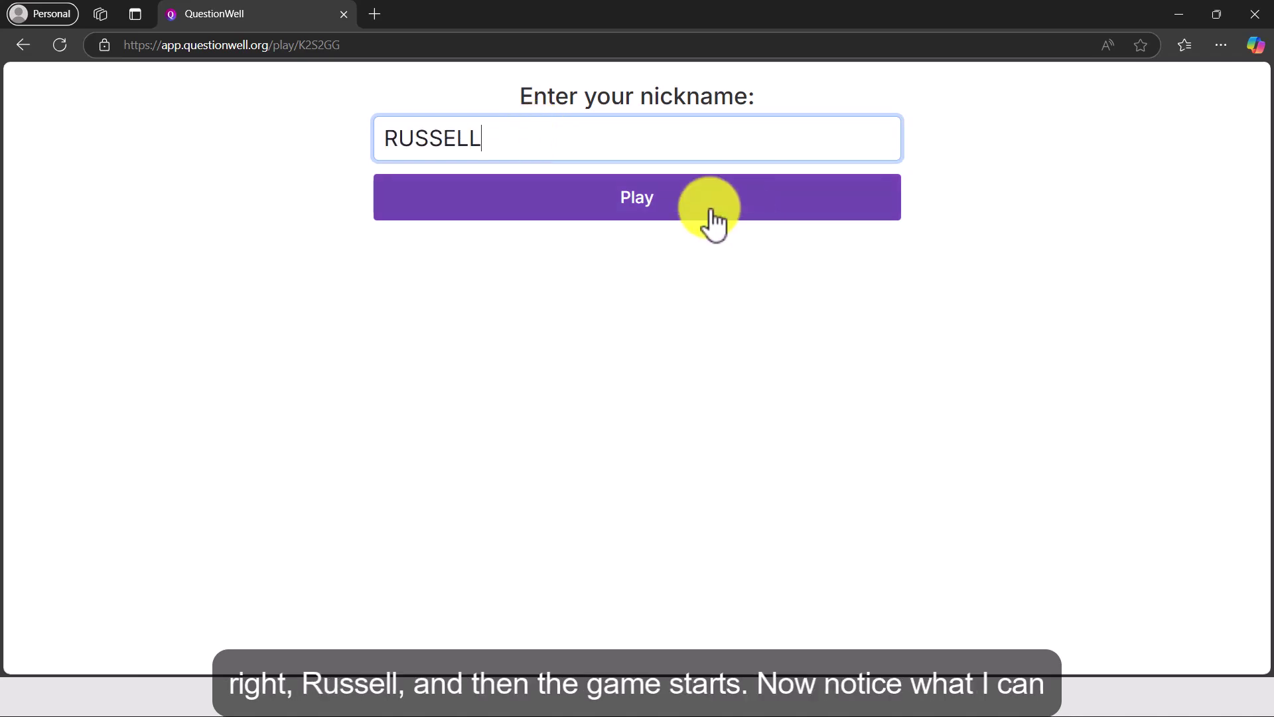
click(651, 211)
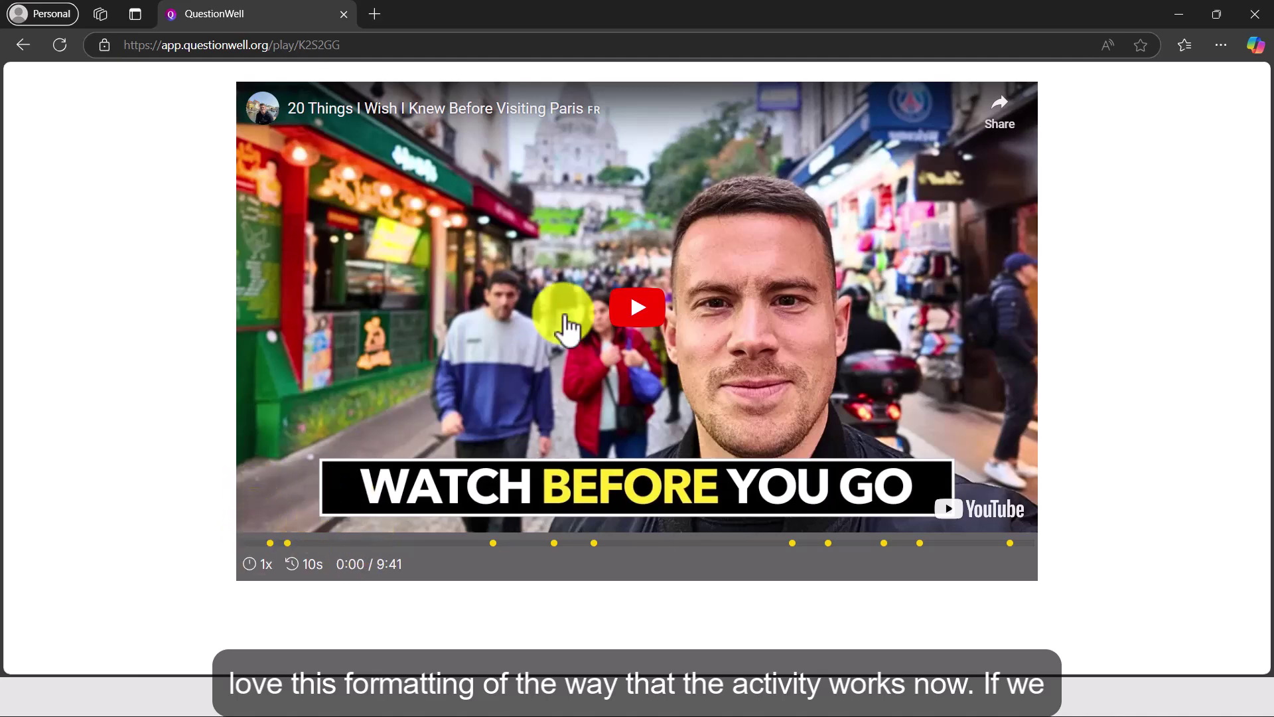
Step: Play the video, answer the scammer question with 'more aggressive in recent years', continue, then pause
click(639, 321)
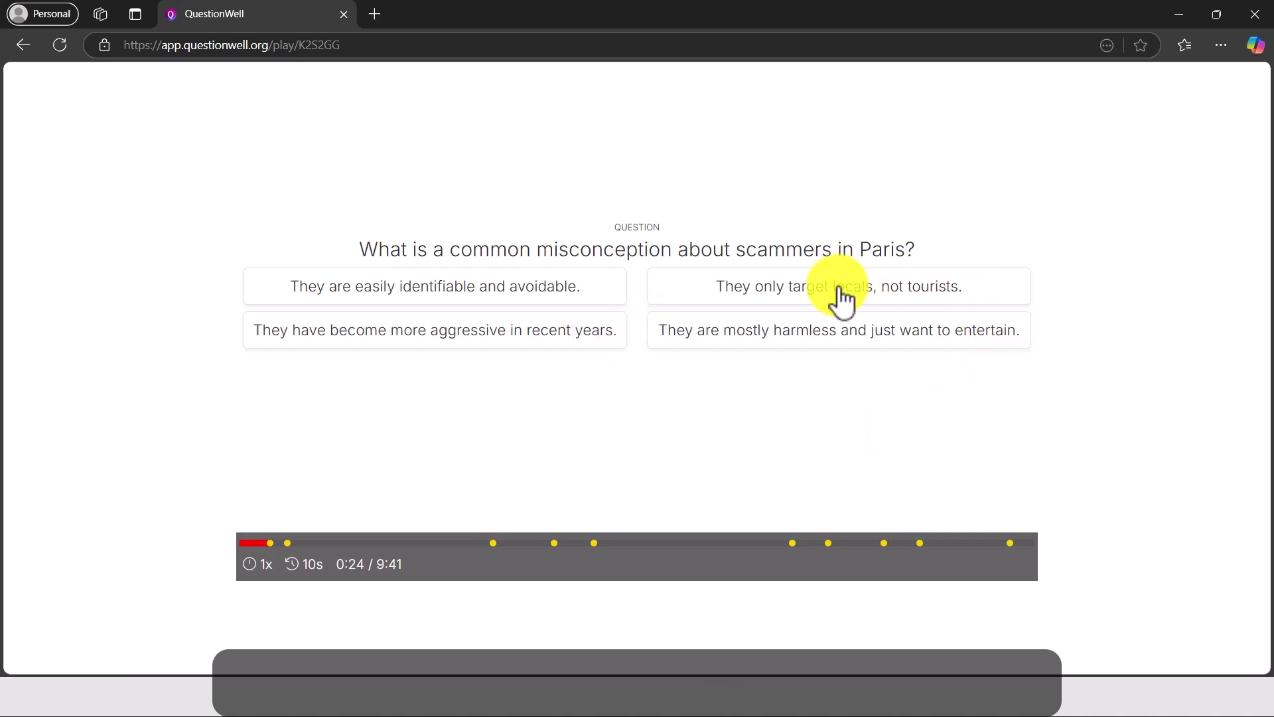
click(465, 342)
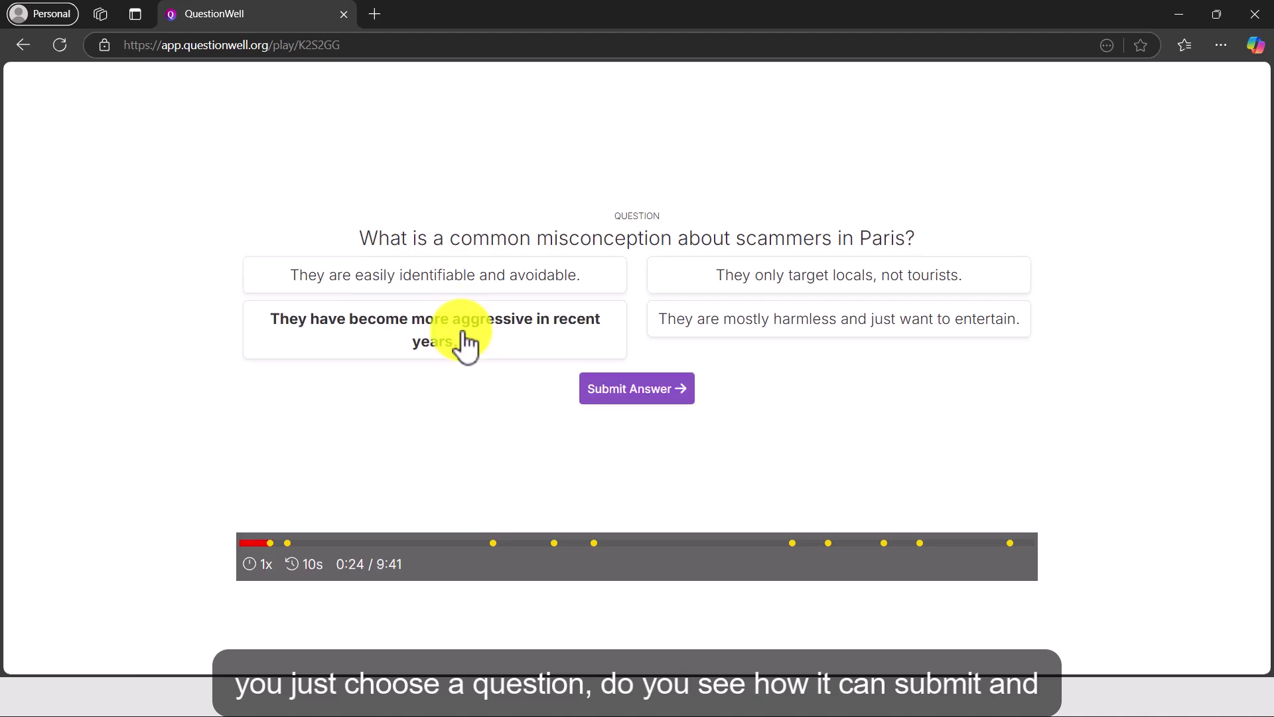
click(631, 392)
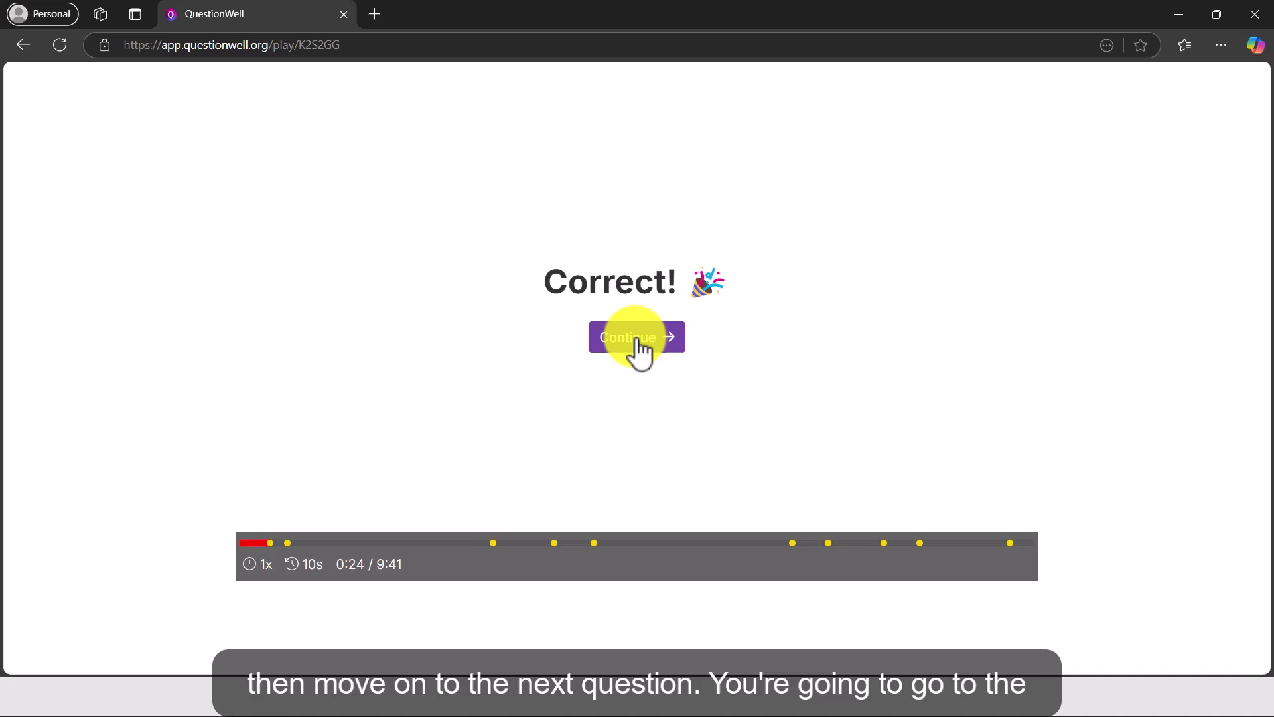
click(639, 346)
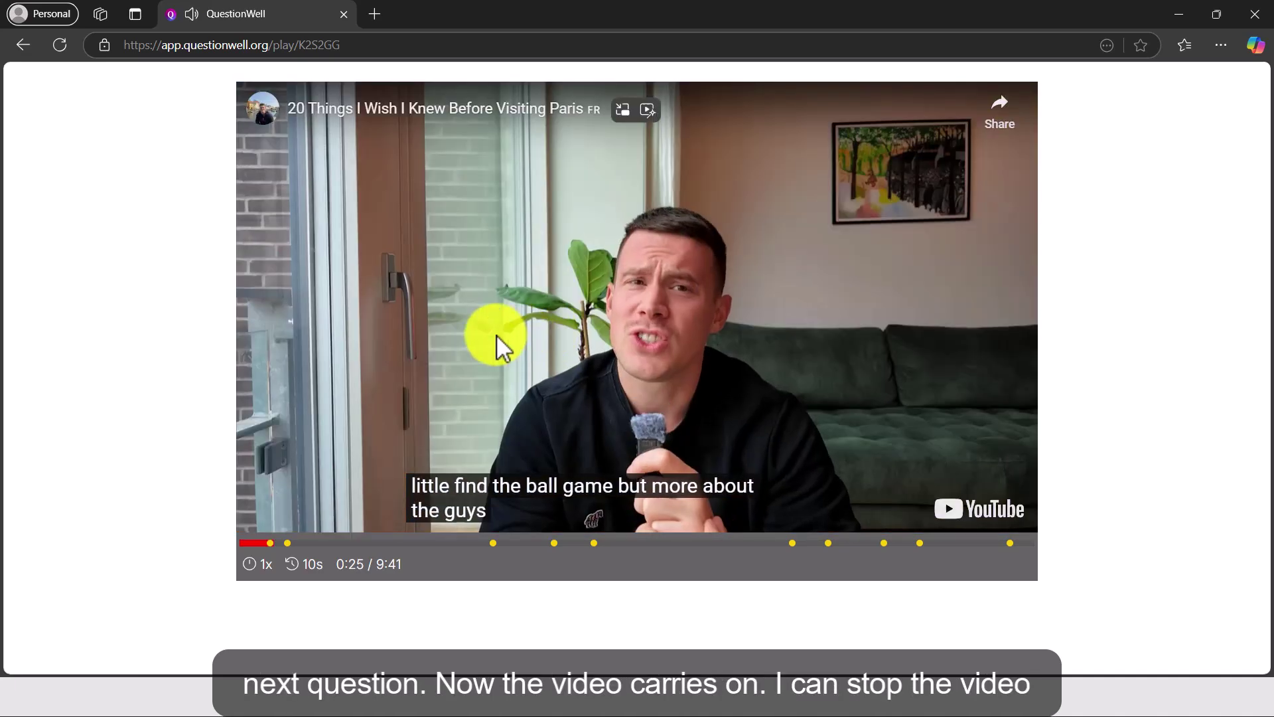
click(496, 335)
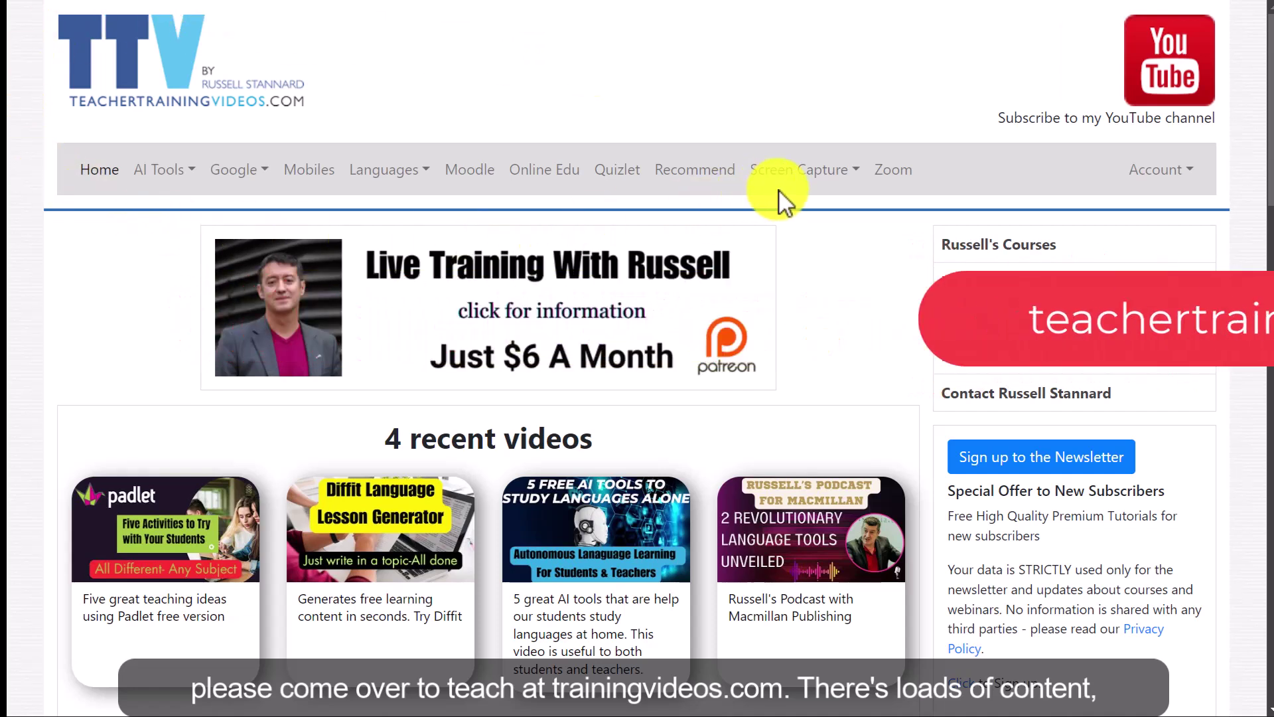
click(185, 180)
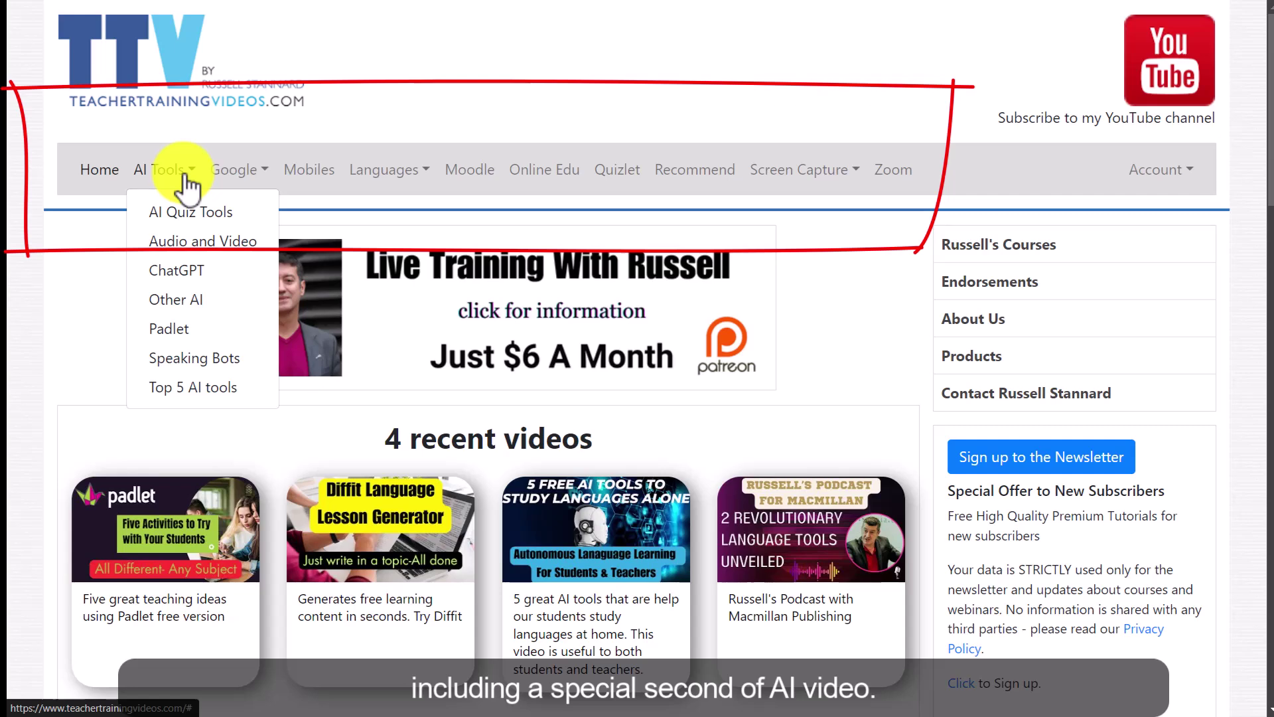
click(524, 85)
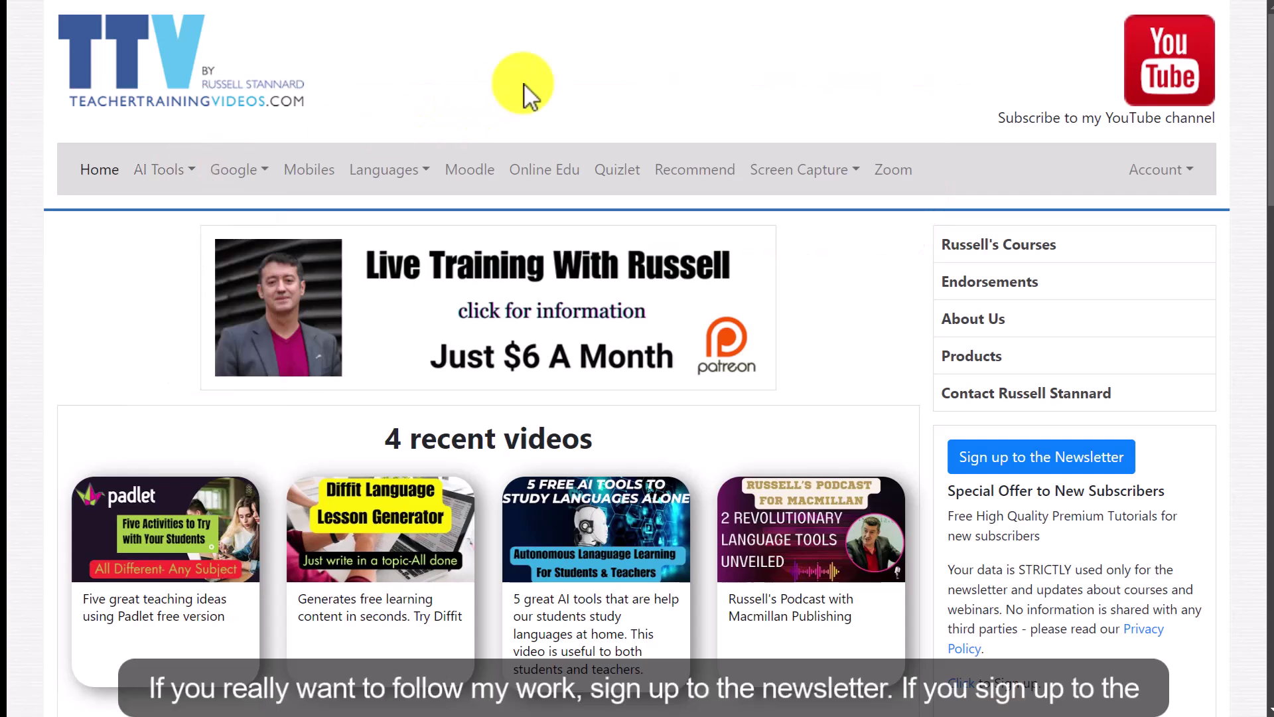